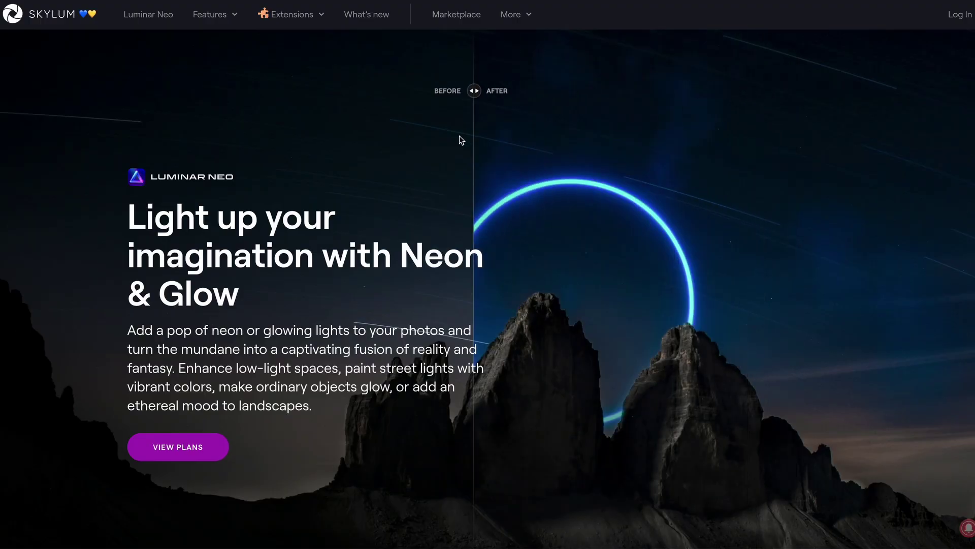
Step: Scroll the Skylum Neon & Glow page down to the demo video
scroll(383, 165, down, 10)
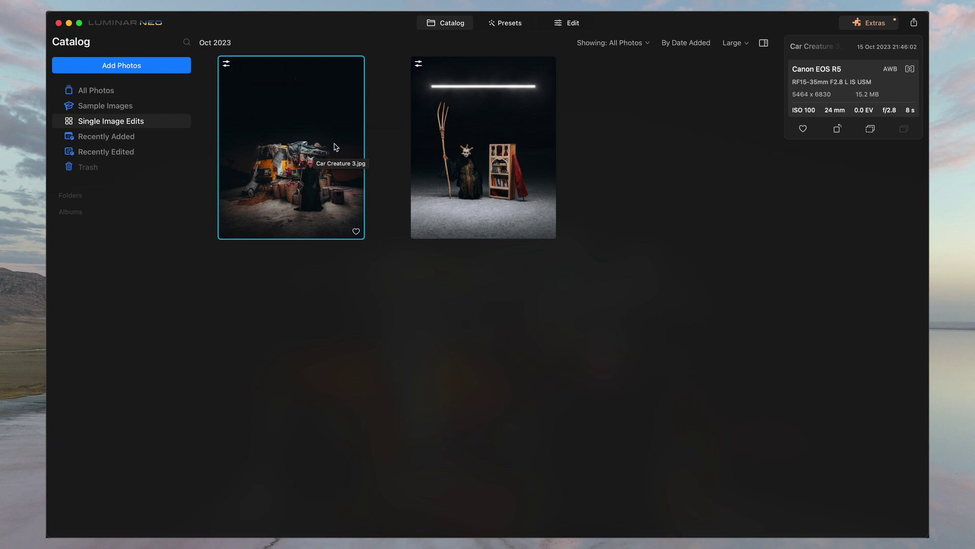
Step: Open Car Creature 3.jpg on its own in the Edit workspace
double_click(334, 143)
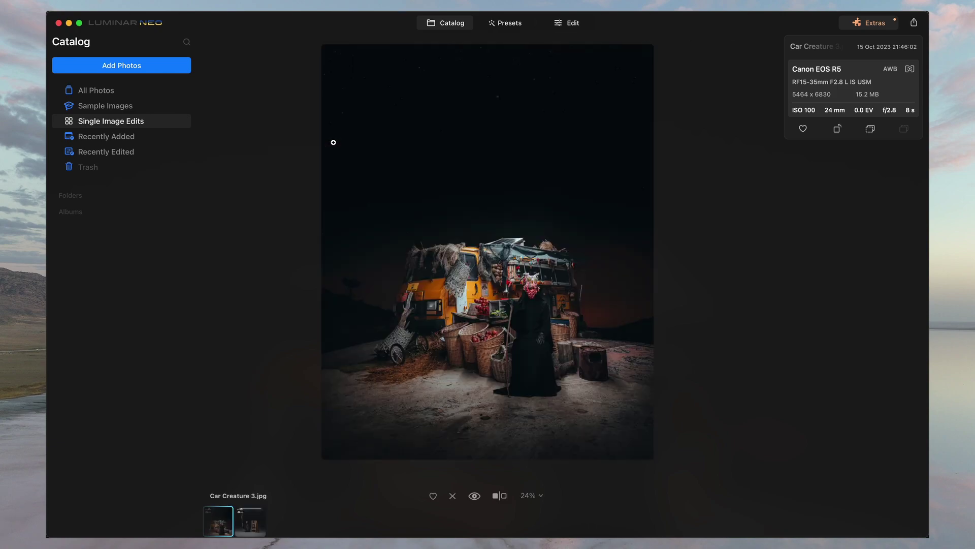
click(571, 27)
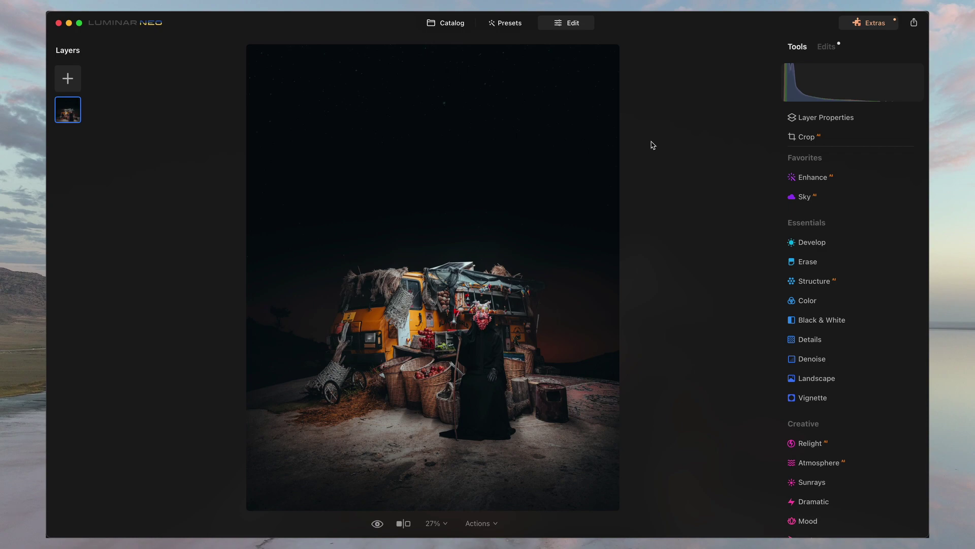
Step: Crop the photo down from the top, keeping the Original ratio
click(806, 138)
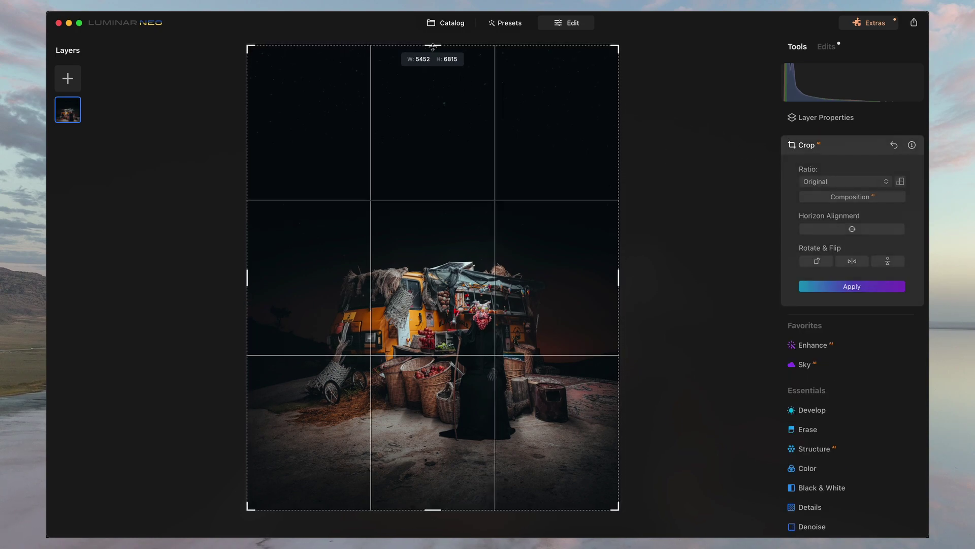
drag(432, 47, 432, 170)
key(Return)
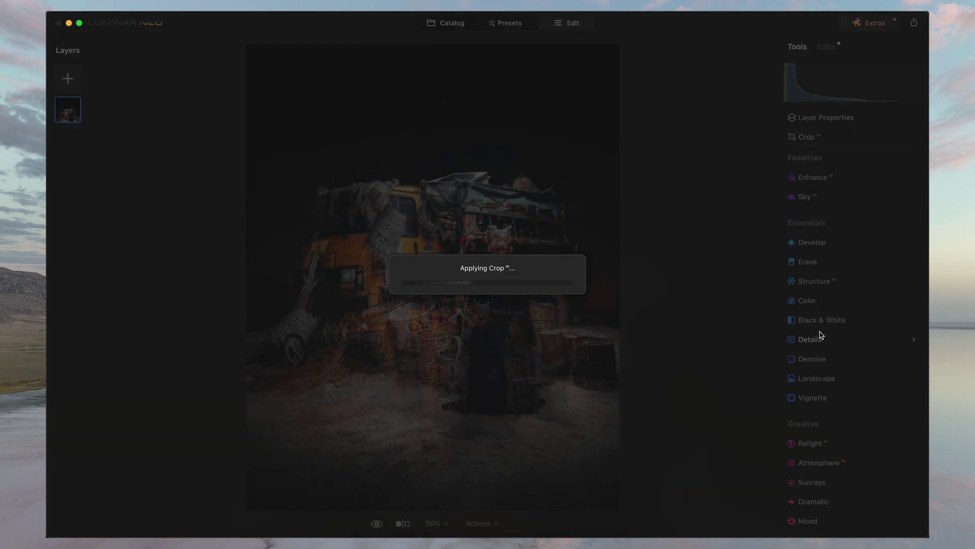
Step: Draw a straight Neon & Glow line along the top edge, from right corner to left corner
scroll(840, 414, down, 3)
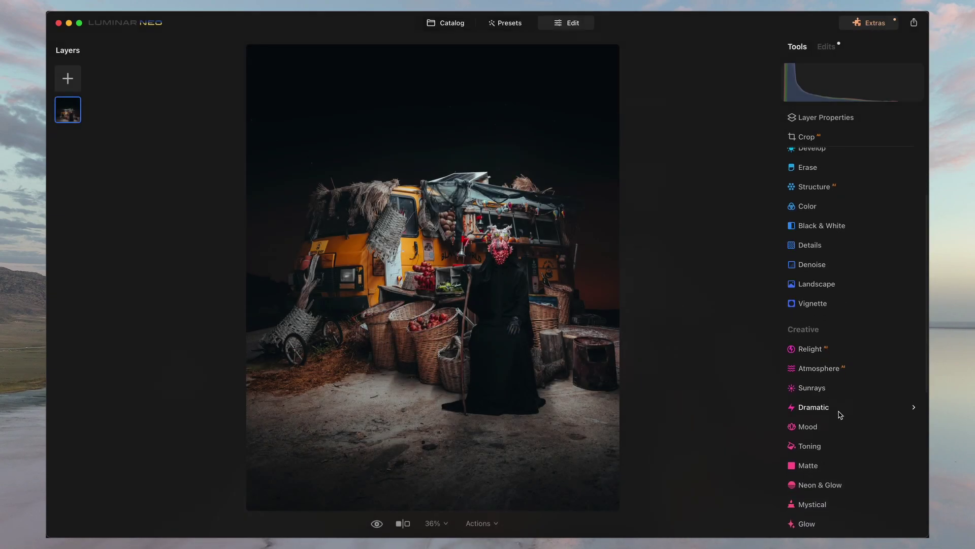
click(820, 484)
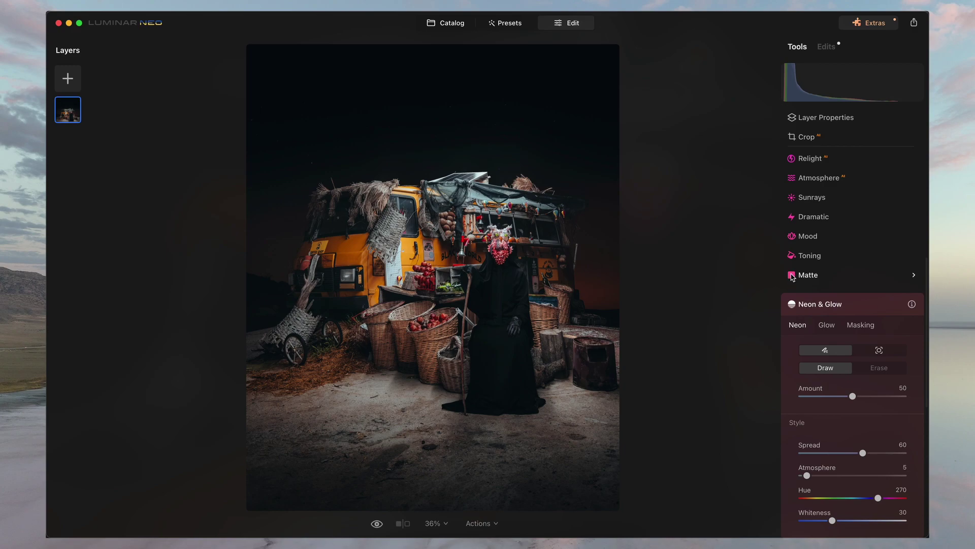
click(619, 46)
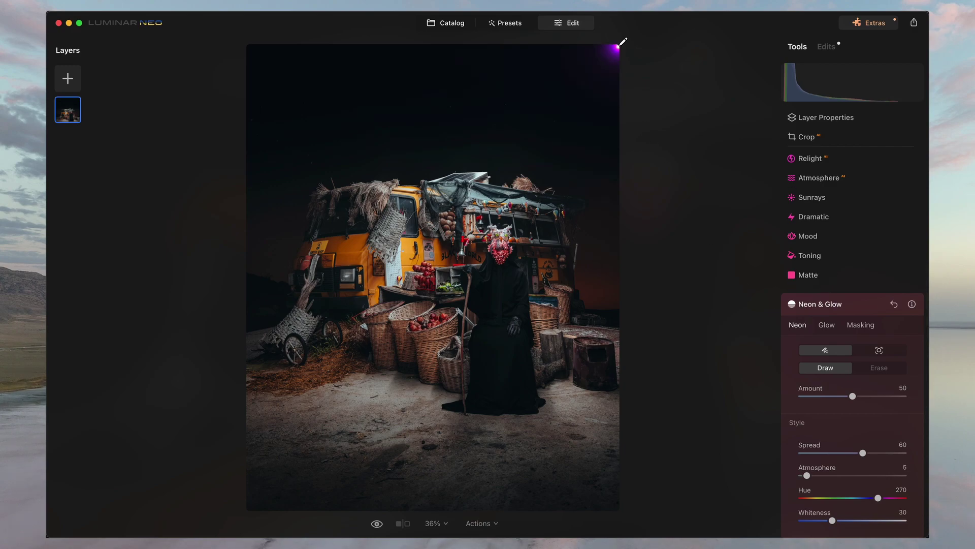
shift+click(249, 44)
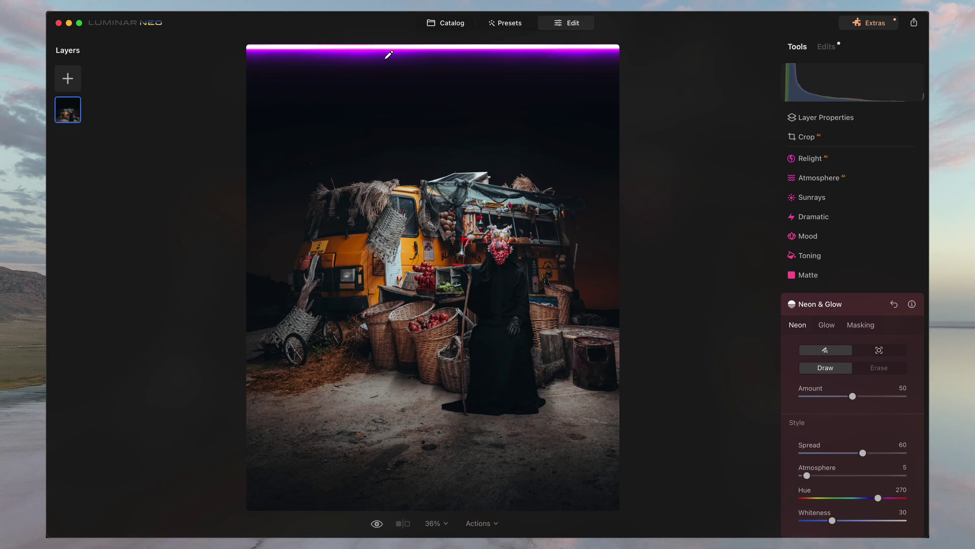
Step: Enlarge the crop upward so the neon line sits in the upper sky
click(807, 137)
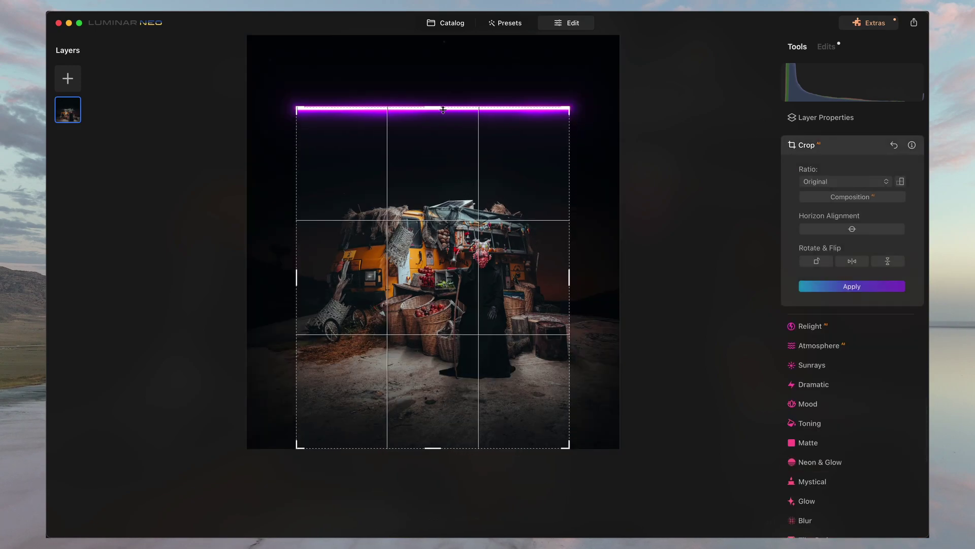
drag(442, 107, 435, 16)
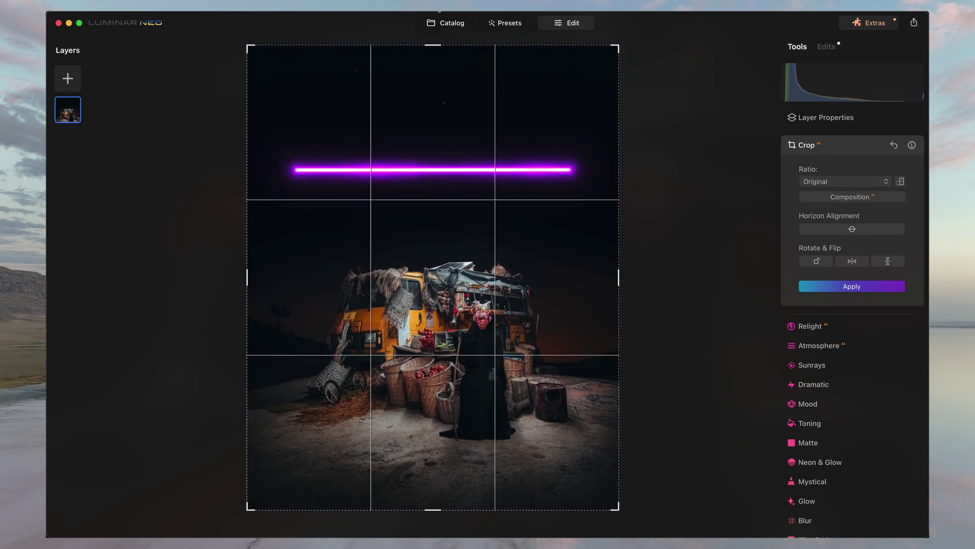
key(Return)
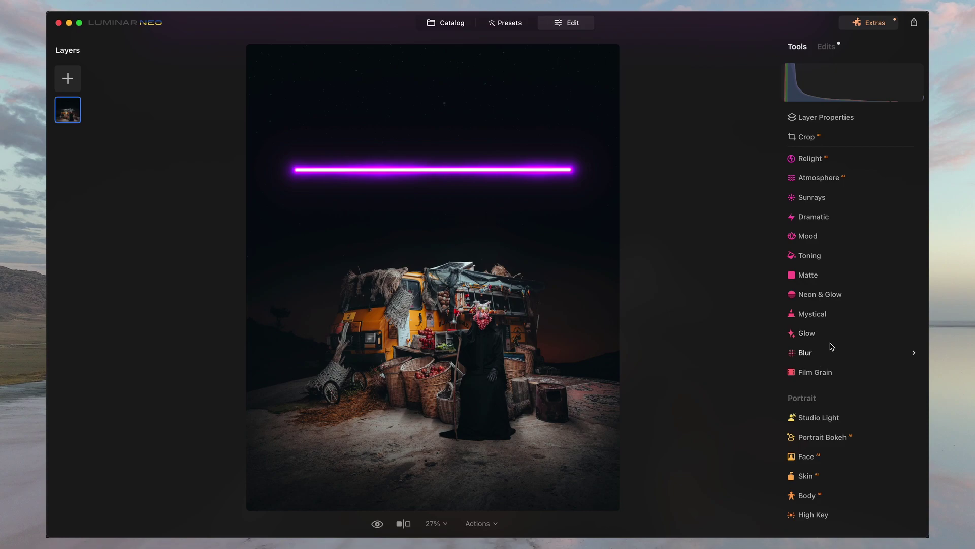
Step: Set the Neon & Glow Whiteness to 100 and Atmosphere to 25
scroll(821, 336, down, 3)
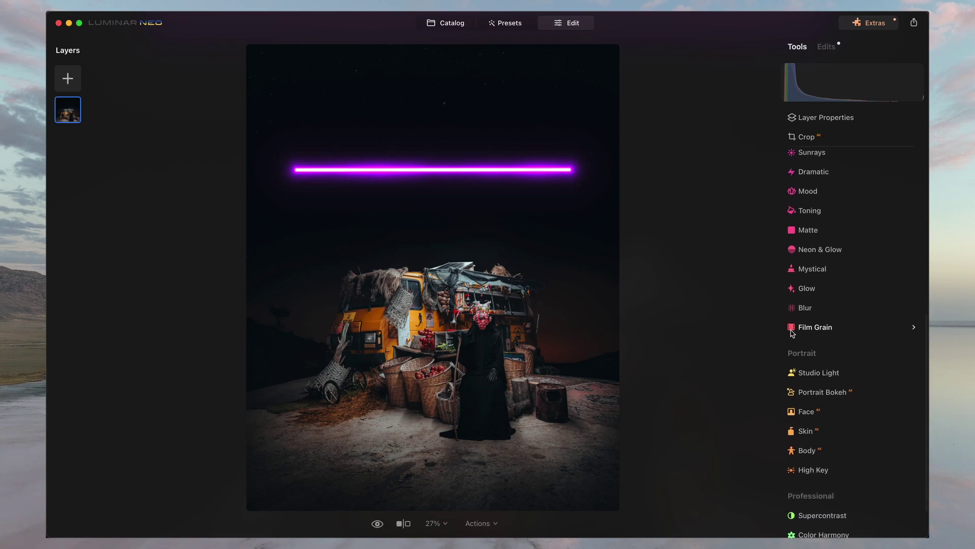
click(827, 46)
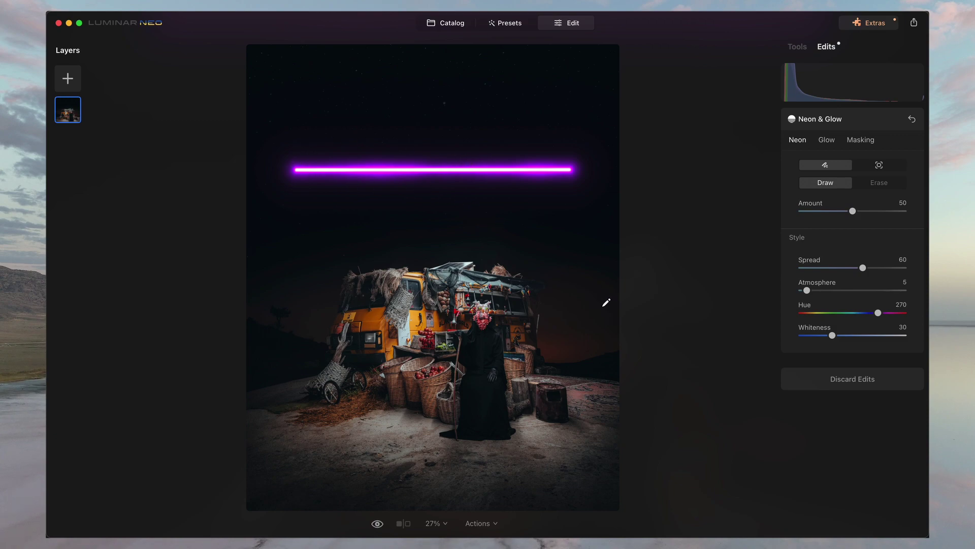
drag(832, 335, 911, 339)
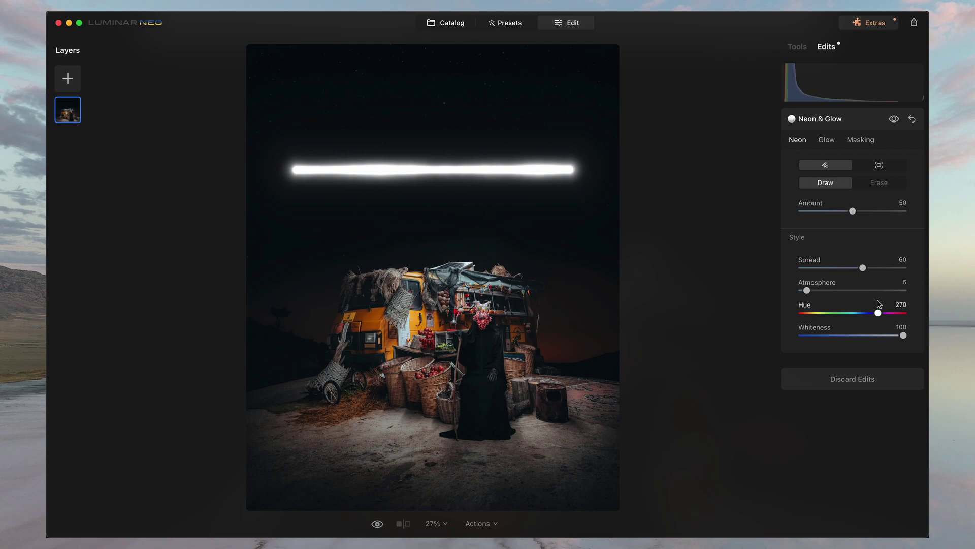
drag(807, 290, 830, 290)
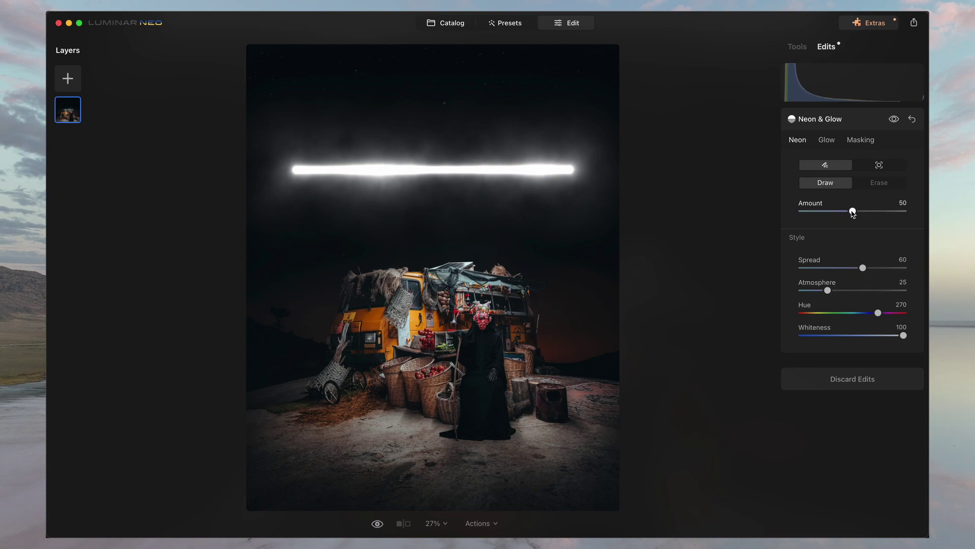
Step: Lower the neon Amount to 31, and set Spread to 40 and Atmosphere to 42
drag(853, 213, 835, 212)
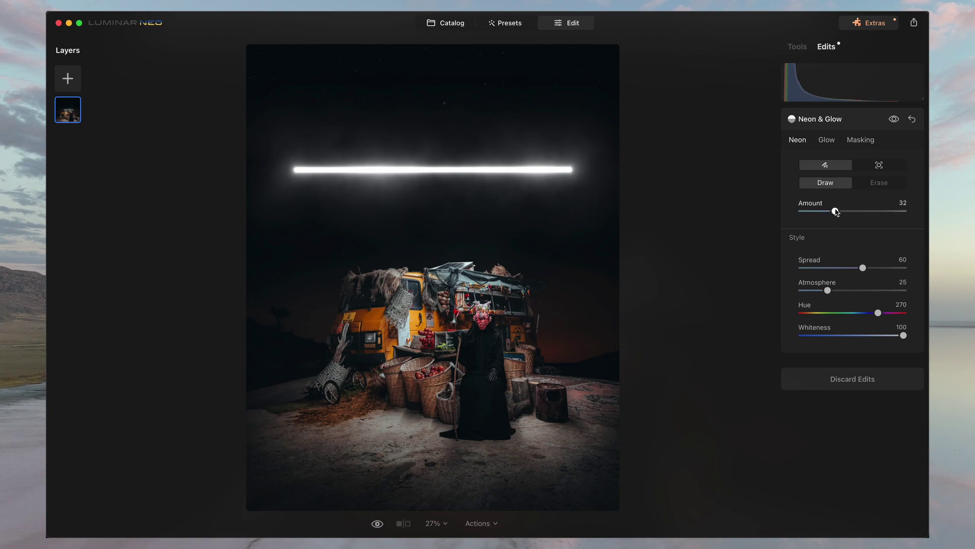
drag(835, 211, 833, 212)
drag(861, 268, 845, 289)
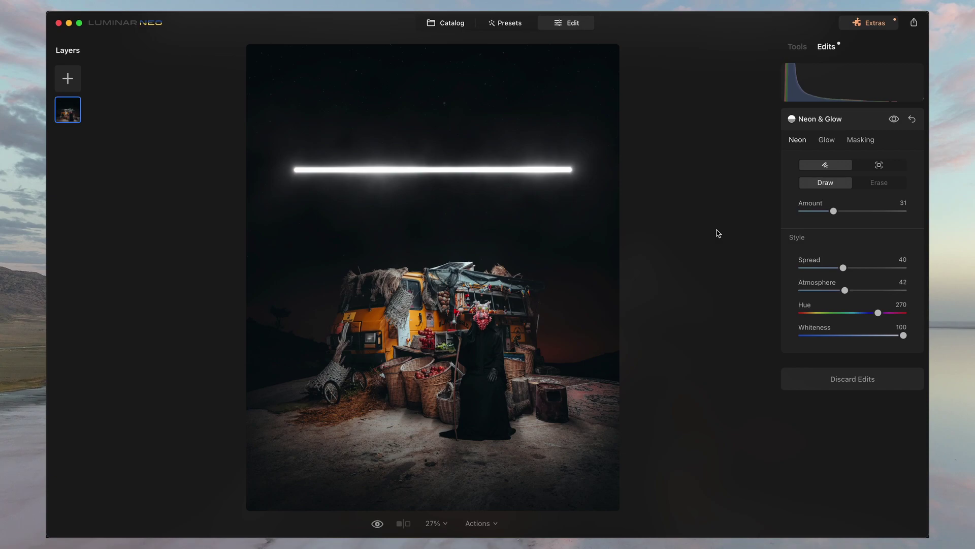
Step: Open the second photo, 4O1A8960-Edit.jpg, for editing on the Neon & Glow Glow tab
click(460, 23)
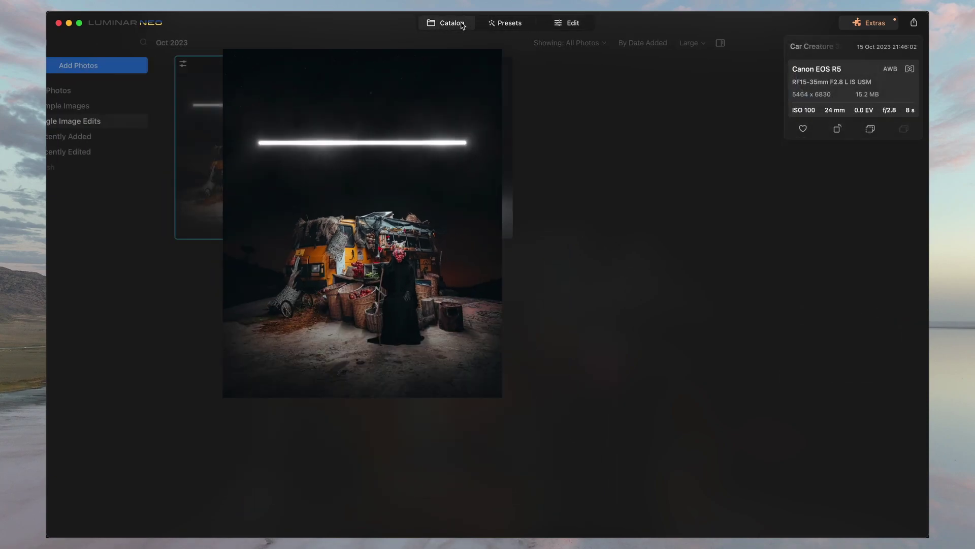
double_click(490, 119)
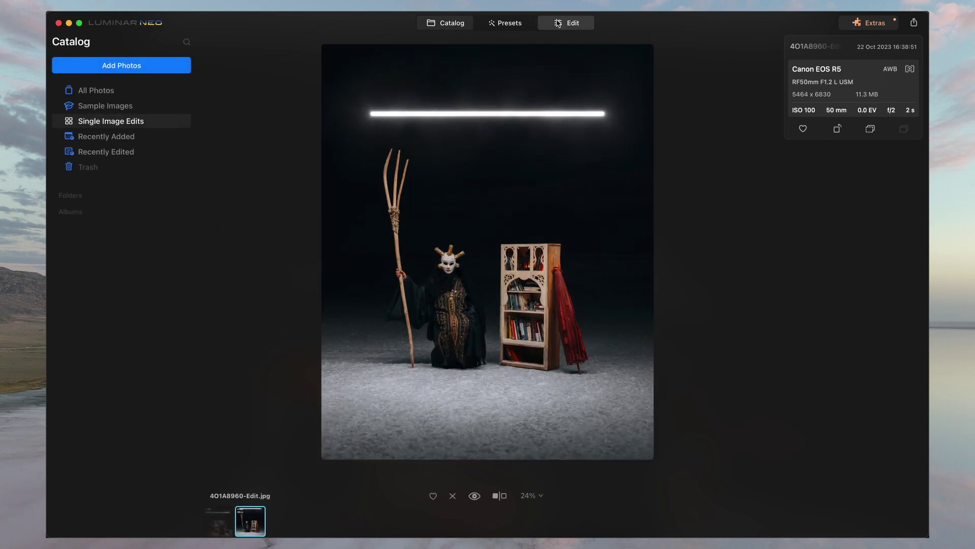
click(589, 25)
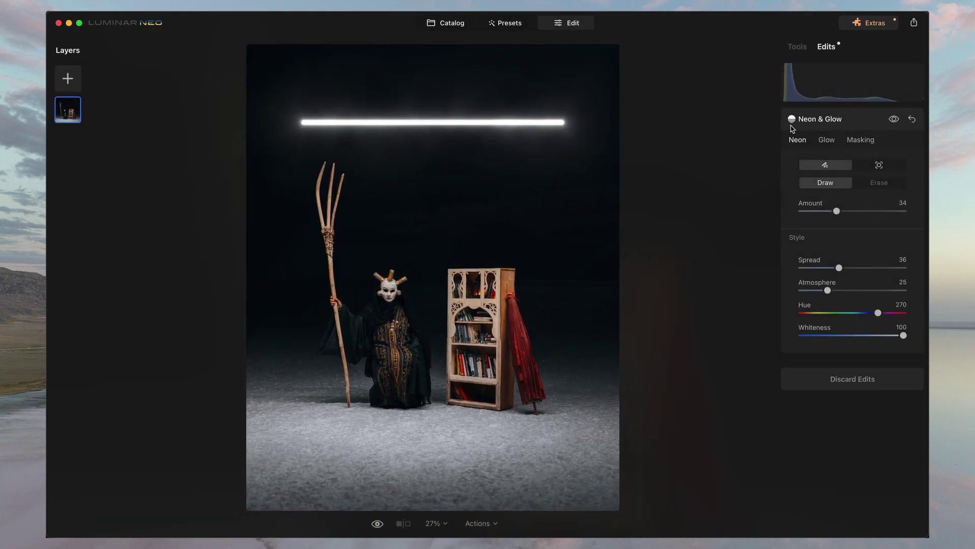
click(833, 139)
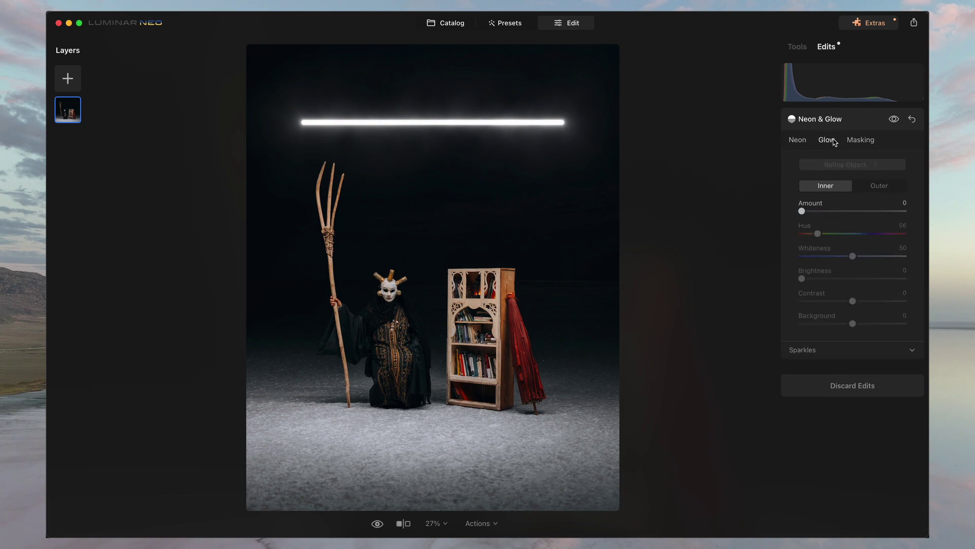
Step: Expand Sparkles and set the Inner Glow Amount to 3
click(824, 353)
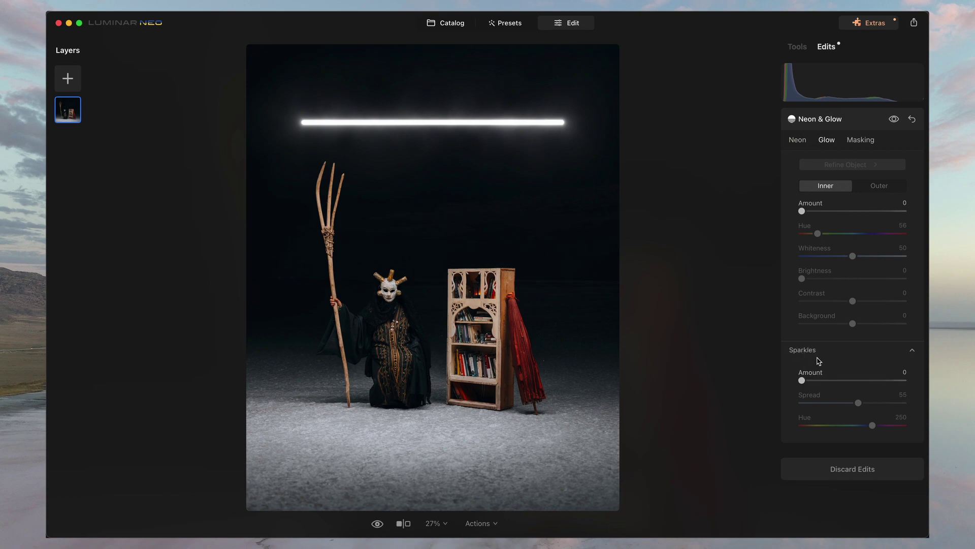
click(802, 212)
drag(802, 211, 807, 213)
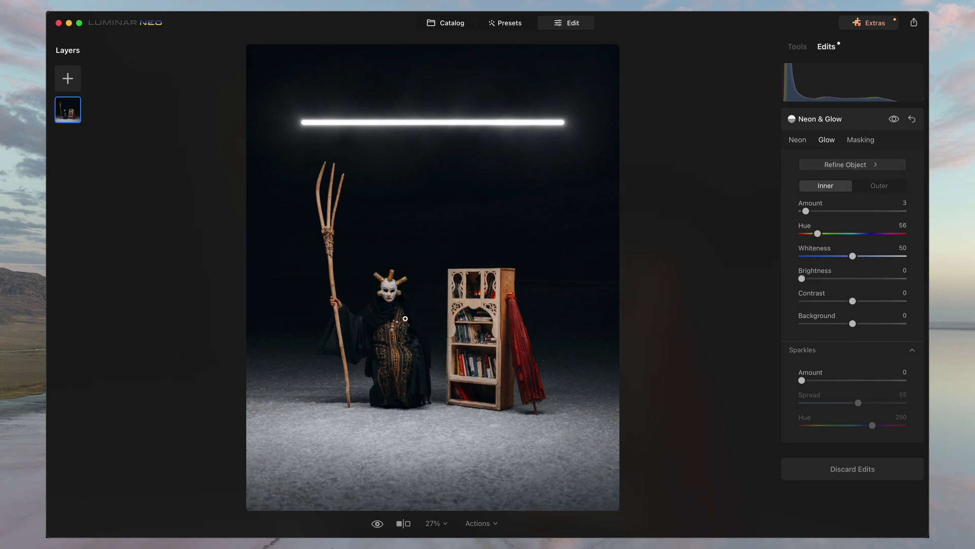
Step: Brush the inner glow area along the full length of the white neon bar
click(846, 166)
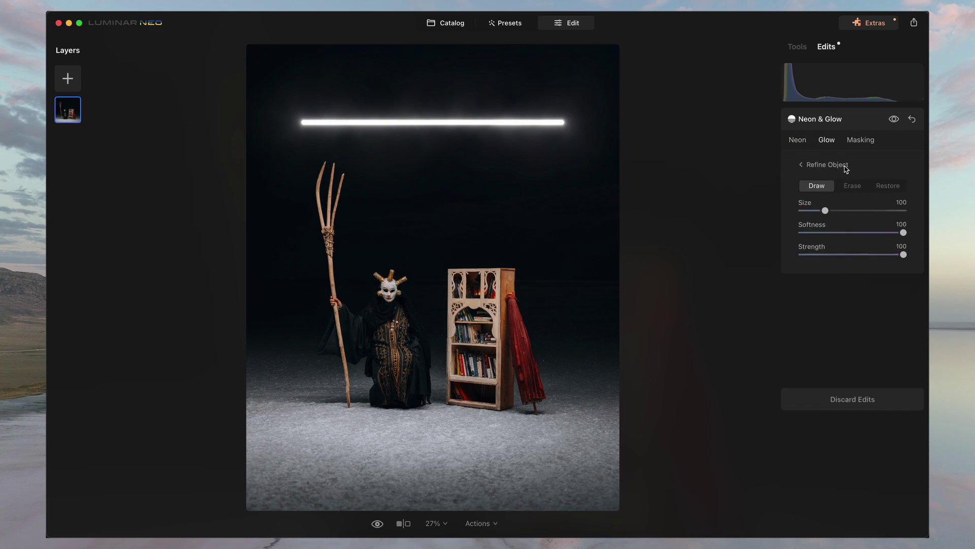
click(853, 186)
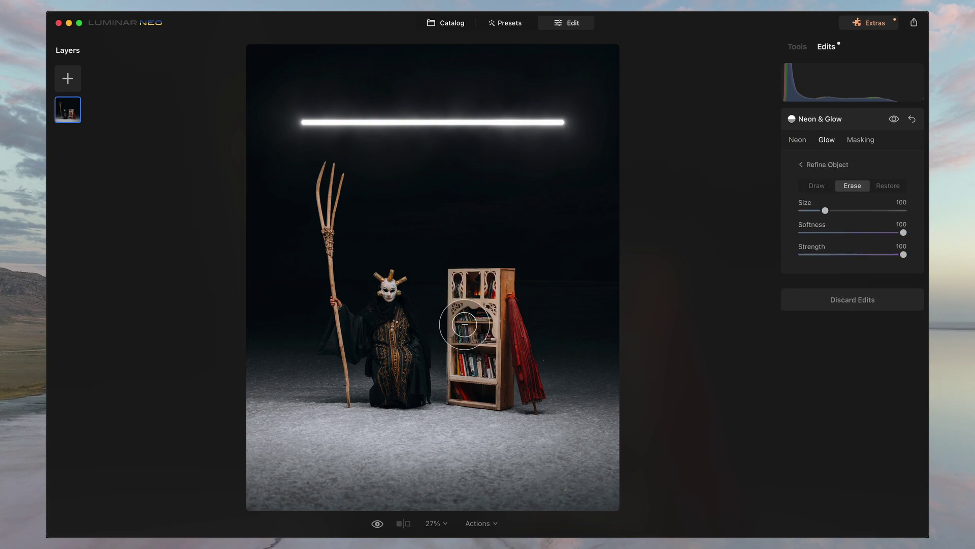
click(816, 186)
drag(562, 122, 294, 123)
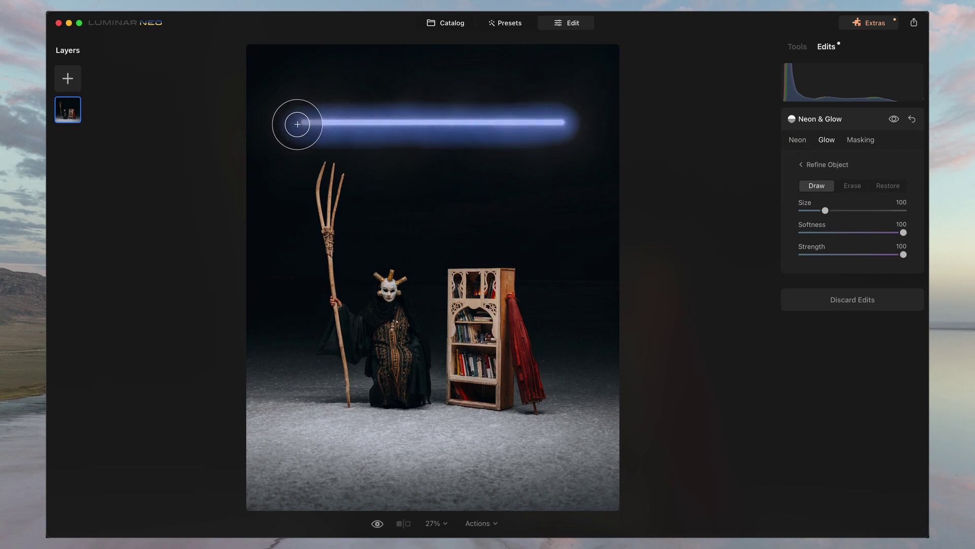
click(824, 165)
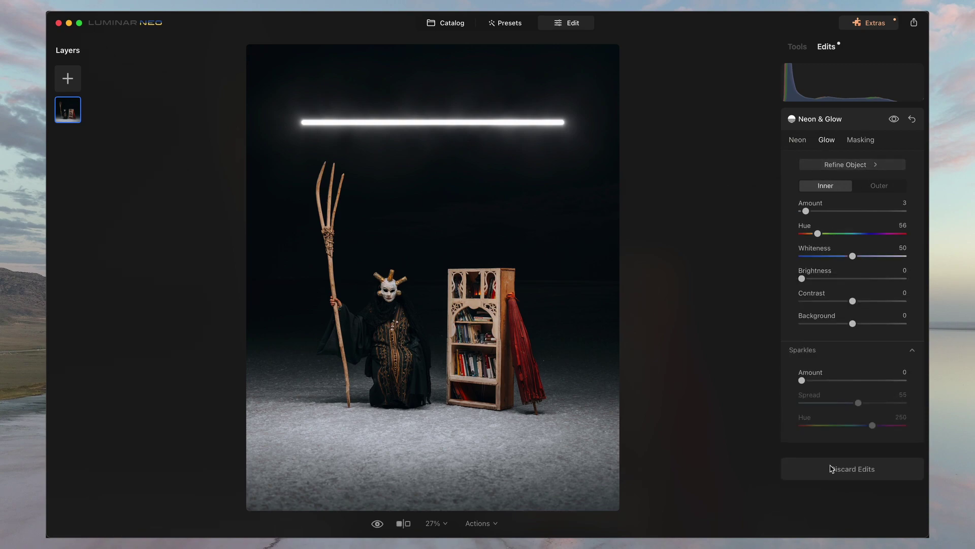
Step: Set the sparkles to a faint Amount of 5 and fine-tune Spread down to 51
drag(802, 381, 849, 380)
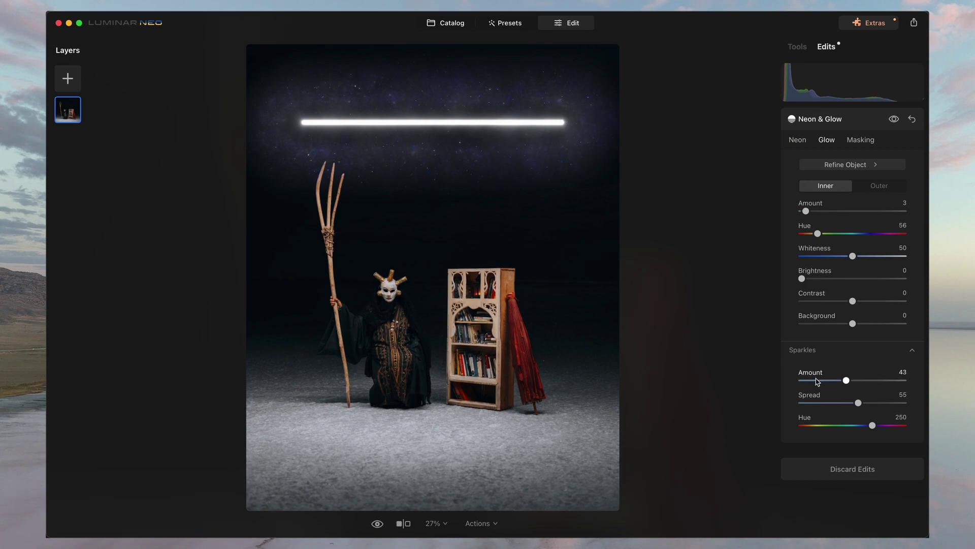
drag(846, 380, 806, 381)
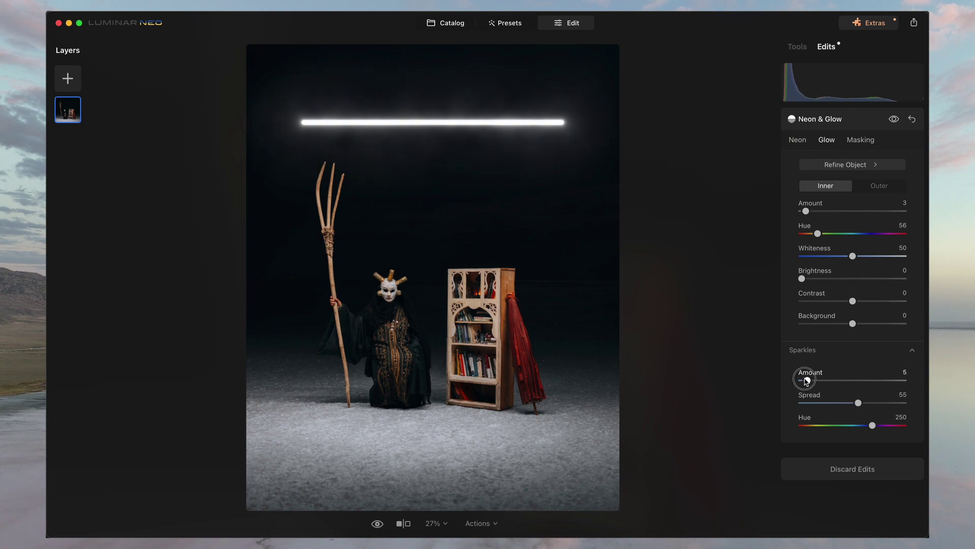
drag(806, 381, 806, 381)
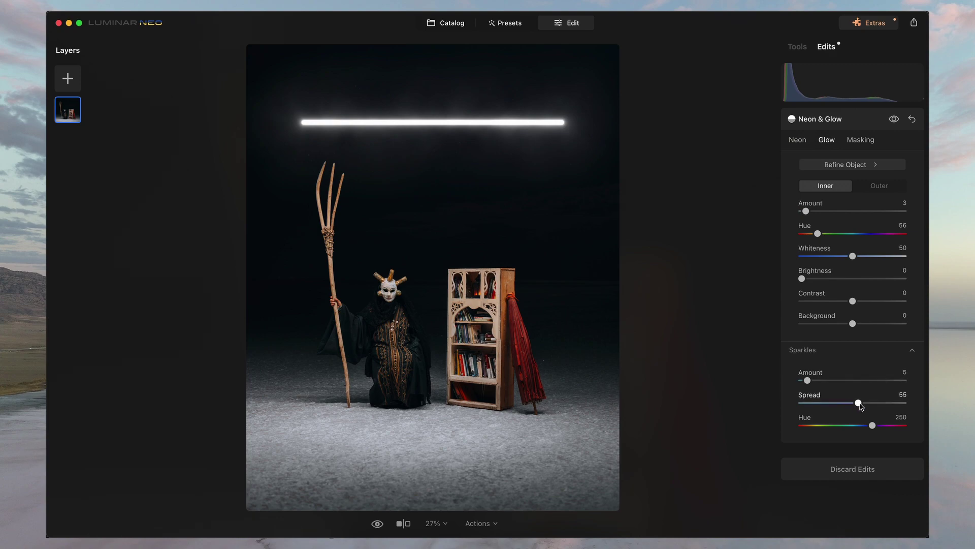
mouse_move(858, 402)
mouse_down()
mouse_move(839, 403)
mouse_move(861, 403)
mouse_up()
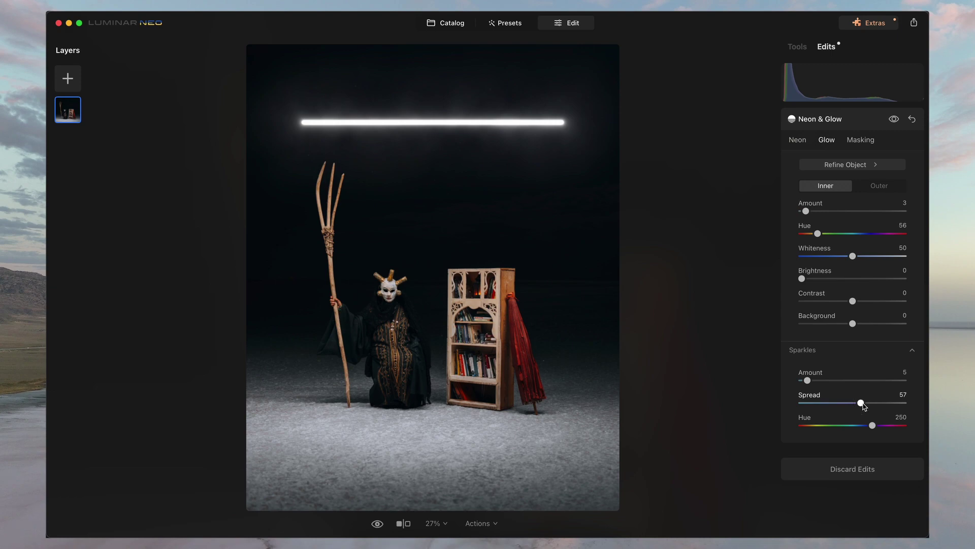
click(860, 403)
drag(861, 403, 853, 405)
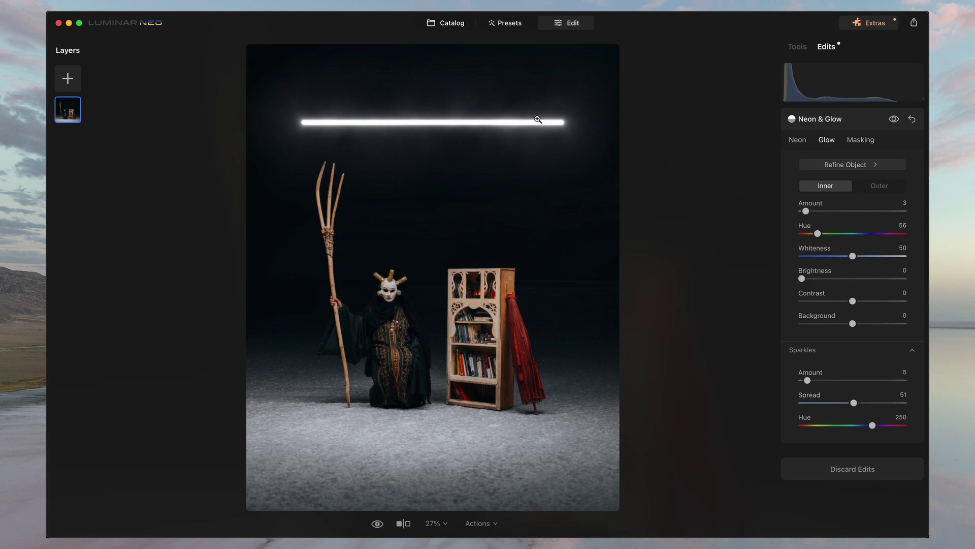
Step: Zoom in to inspect the neon bar, fit the photo, then reopen Car Creature 3 from the Catalog
click(504, 94)
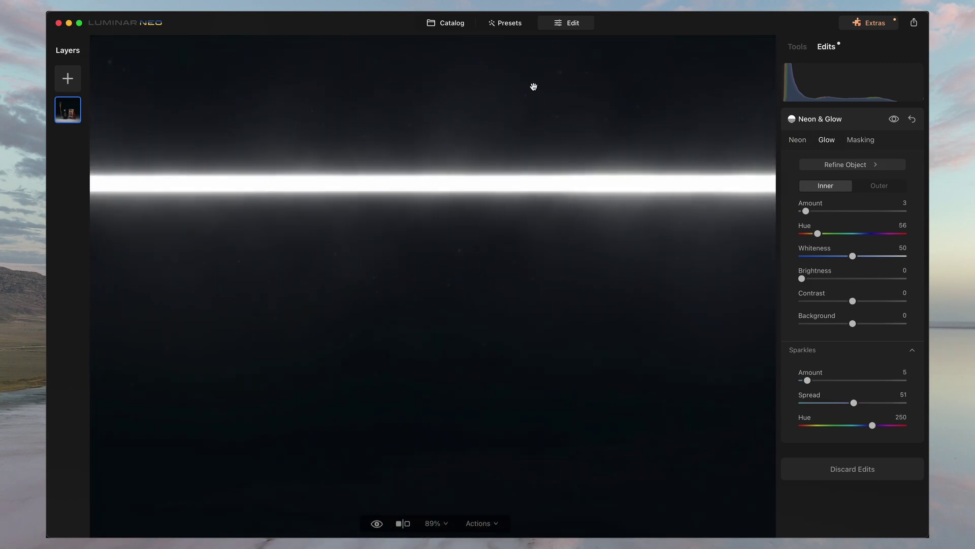
click(519, 117)
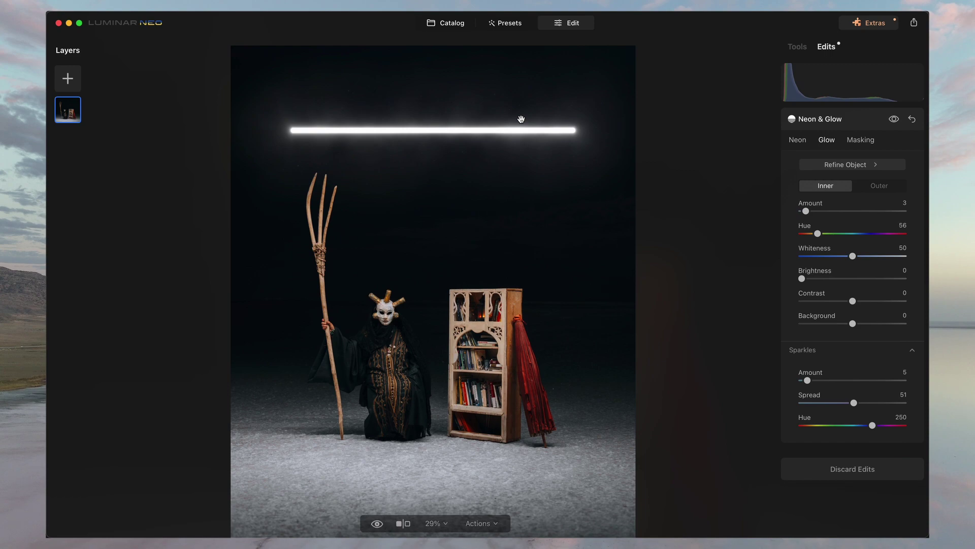
click(527, 109)
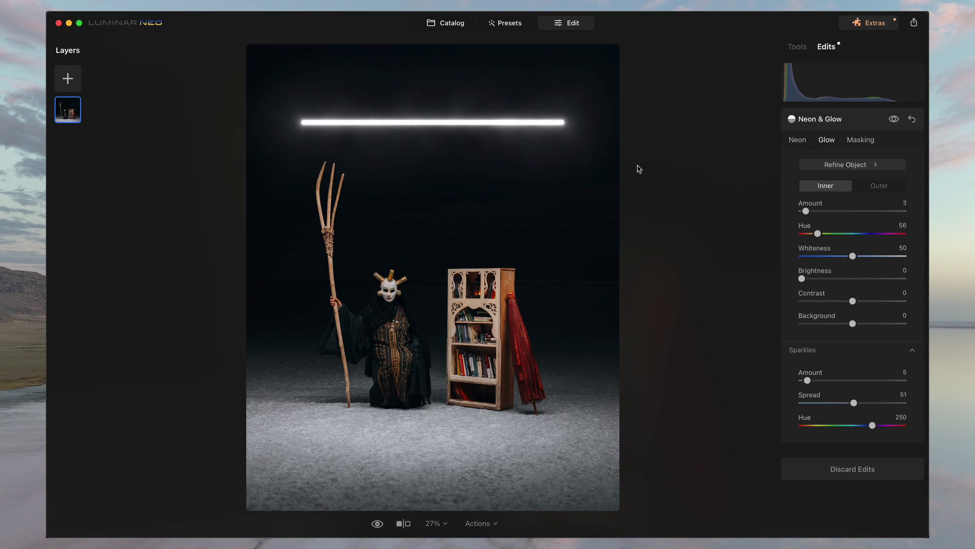
click(440, 22)
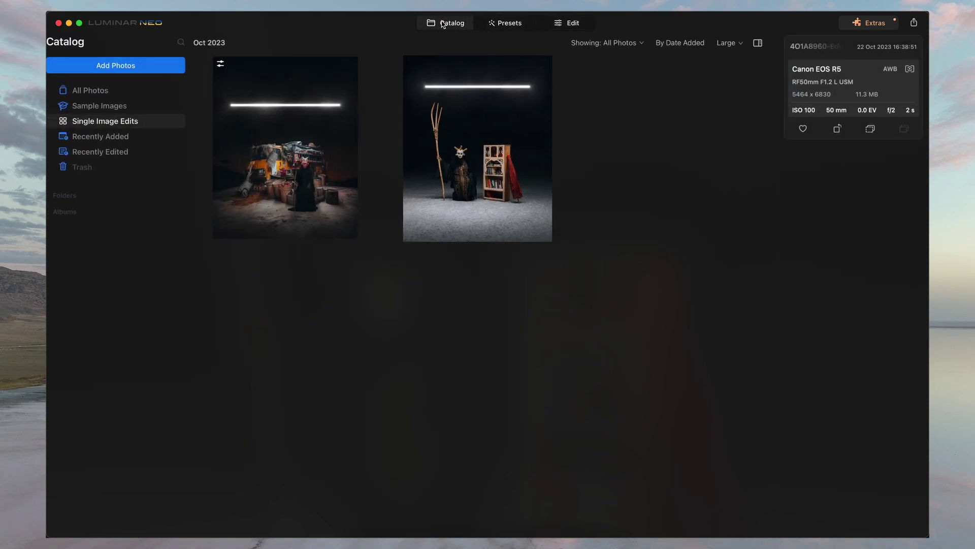
double_click(294, 160)
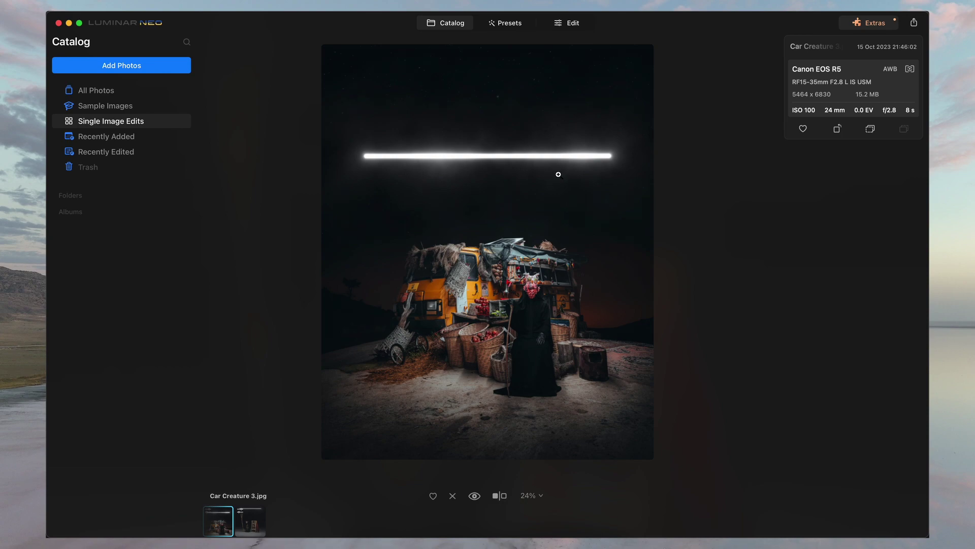